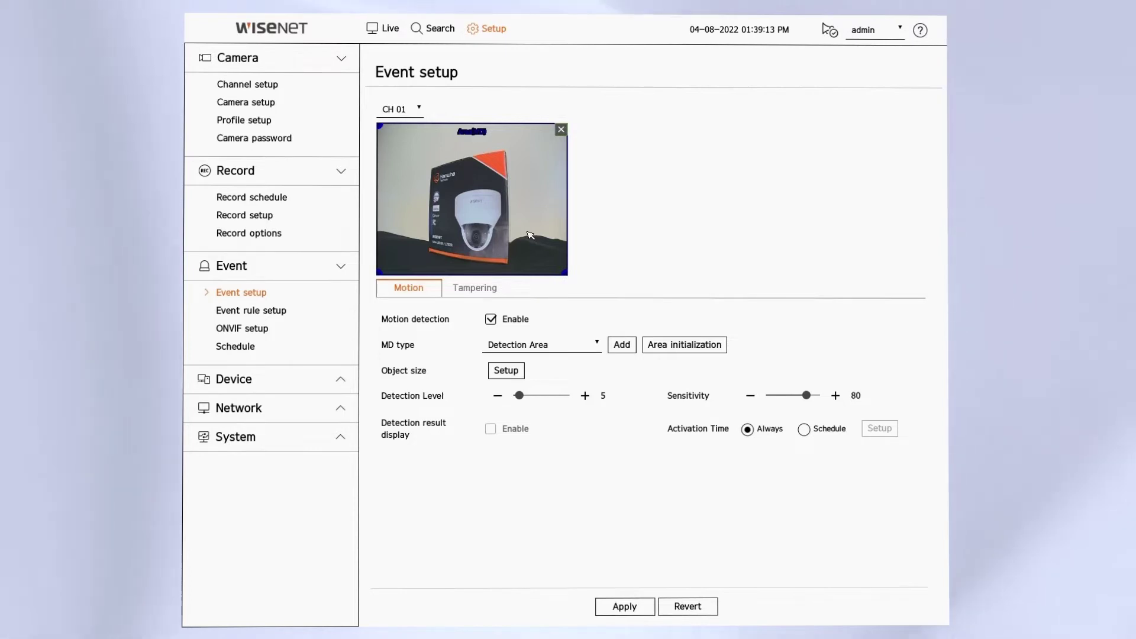
# Drag CH 01's detection area corners inward so the polygon outlines the boxed camera
pyautogui.moveTo(566, 274); pyautogui.dragTo(513, 264)
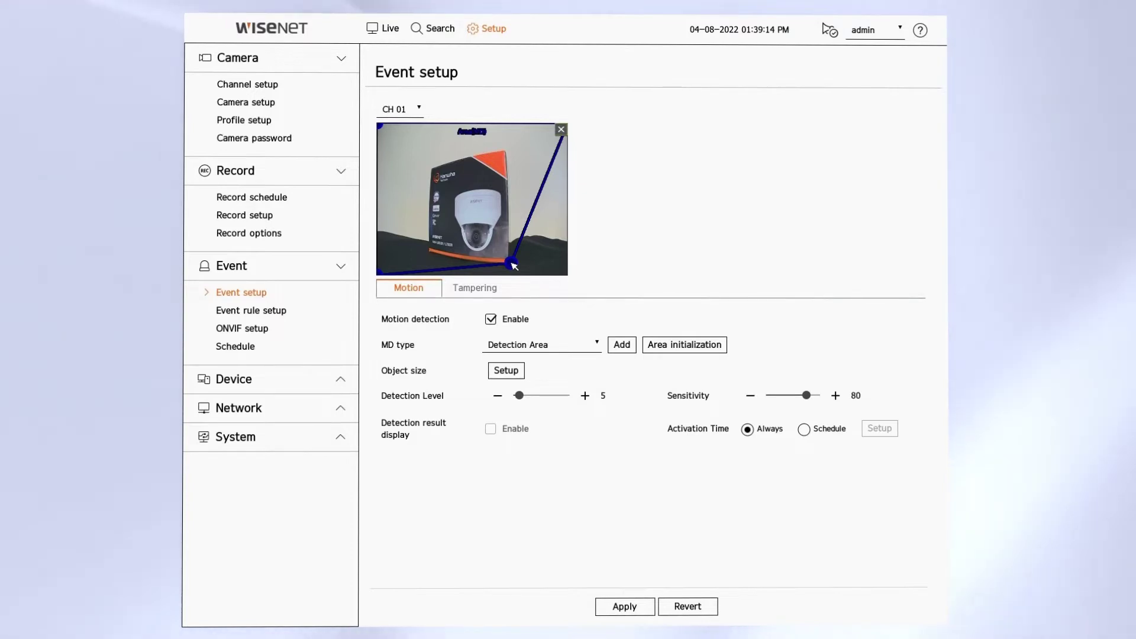
pyautogui.moveTo(515, 267); pyautogui.dragTo(514, 258)
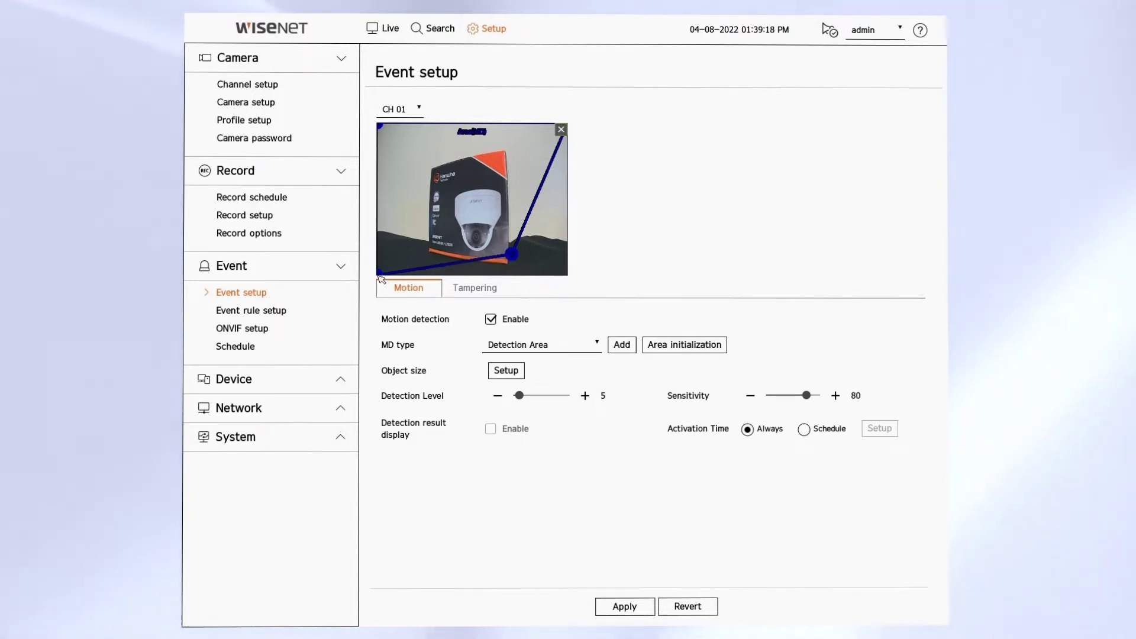
pyautogui.moveTo(381, 274); pyautogui.dragTo(435, 265)
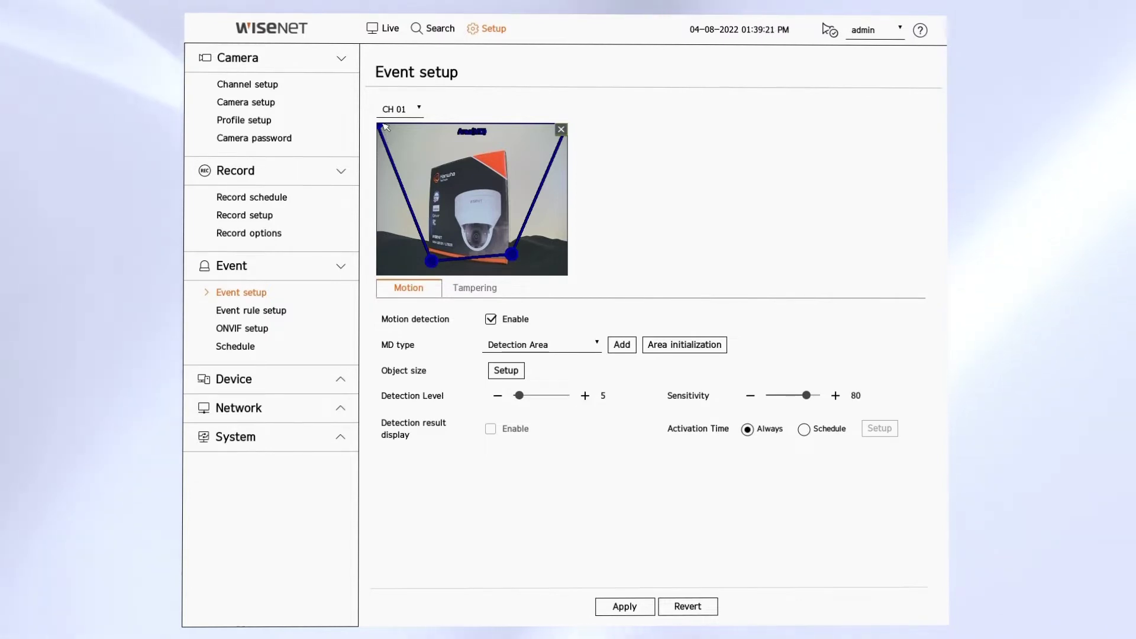
pyautogui.moveTo(386, 127); pyautogui.dragTo(478, 188)
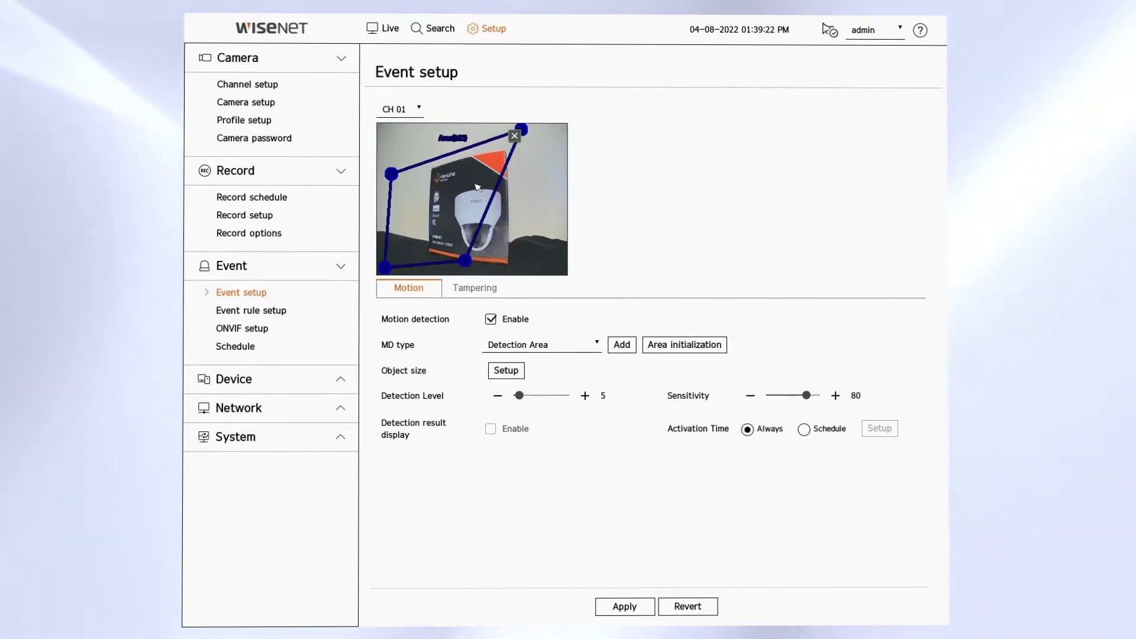
# Reset the area, check the detection area types, and add a rectangular Detection Area over the camera box
pyautogui.click(622, 344)
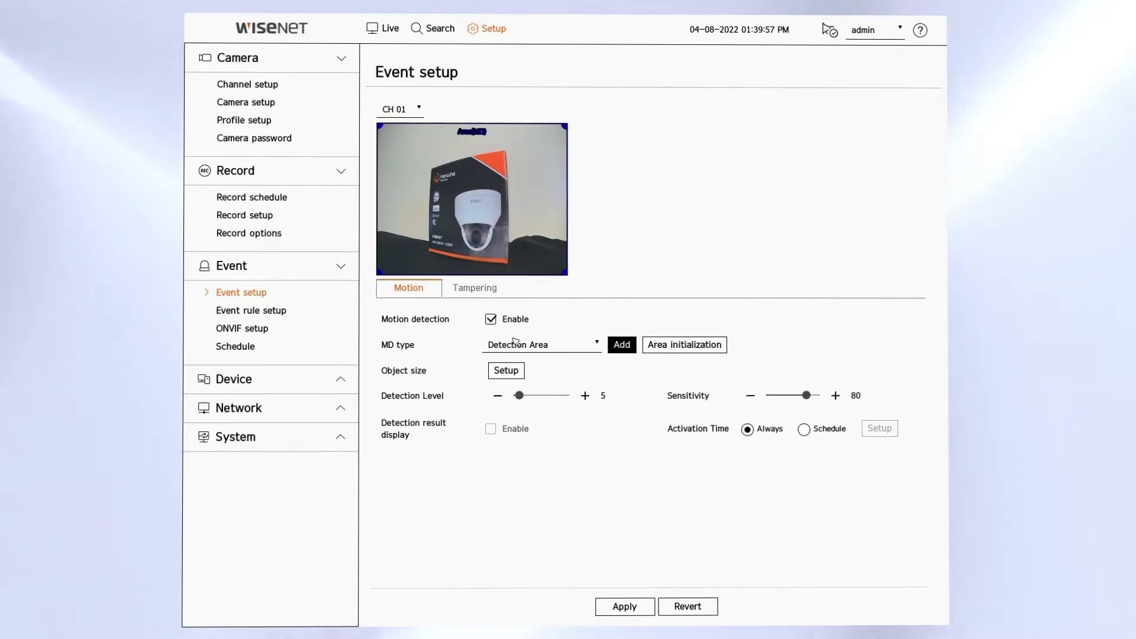
pyautogui.click(515, 343)
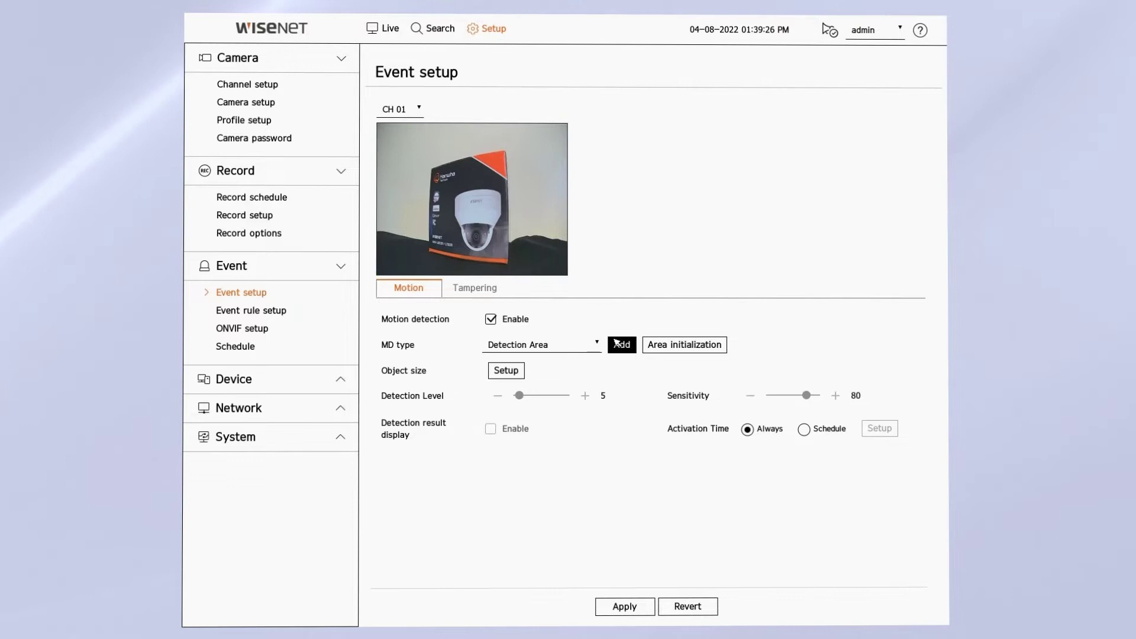
pyautogui.click(618, 344)
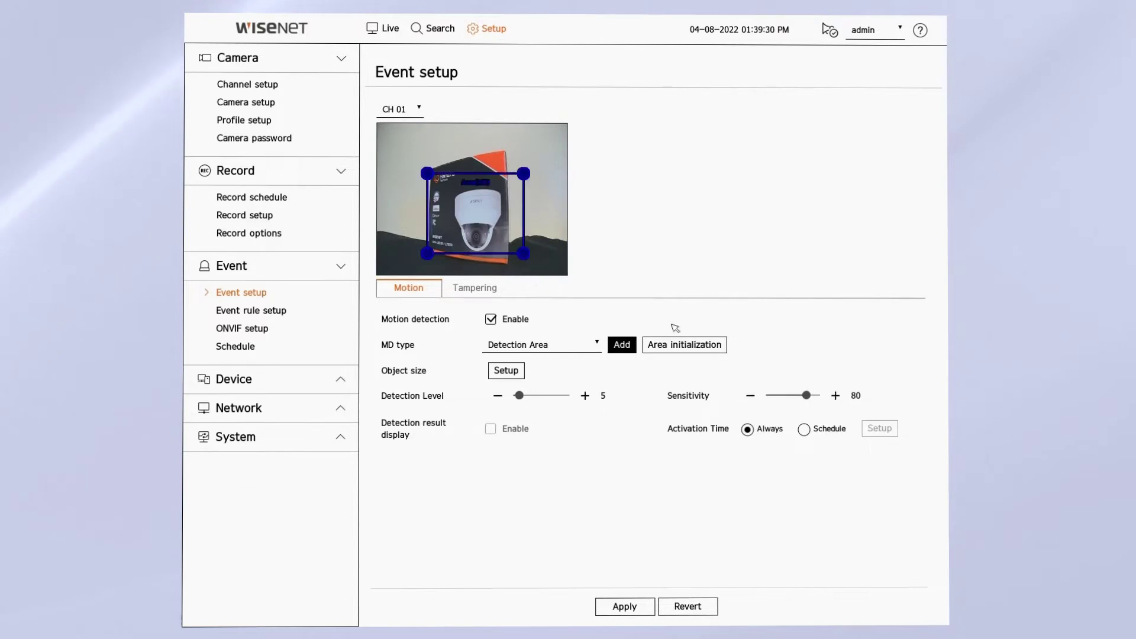
# Draw a small Minimum Size box and a larger Maximum Size box around the camera, then confirm
pyautogui.click(506, 371)
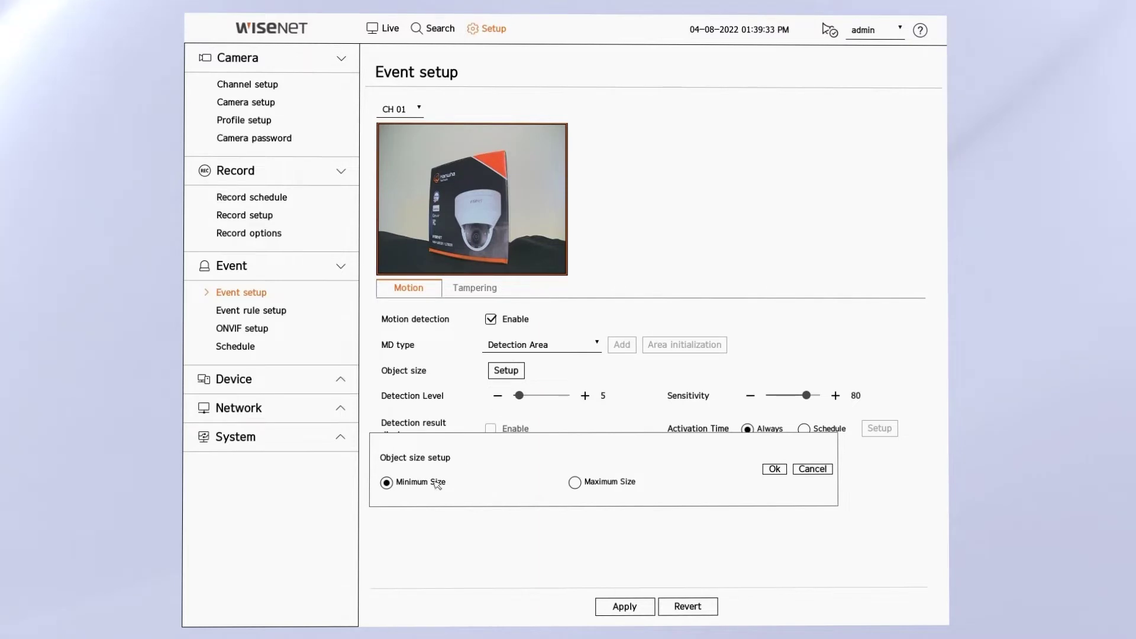
pyautogui.moveTo(464, 175); pyautogui.dragTo(491, 208)
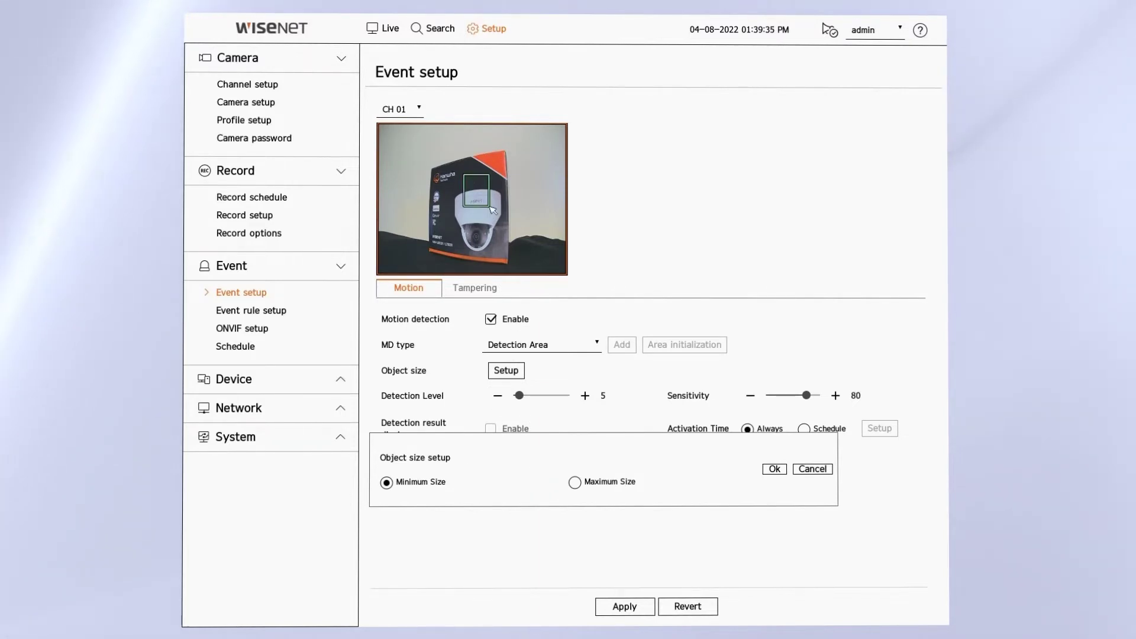
pyautogui.click(575, 483)
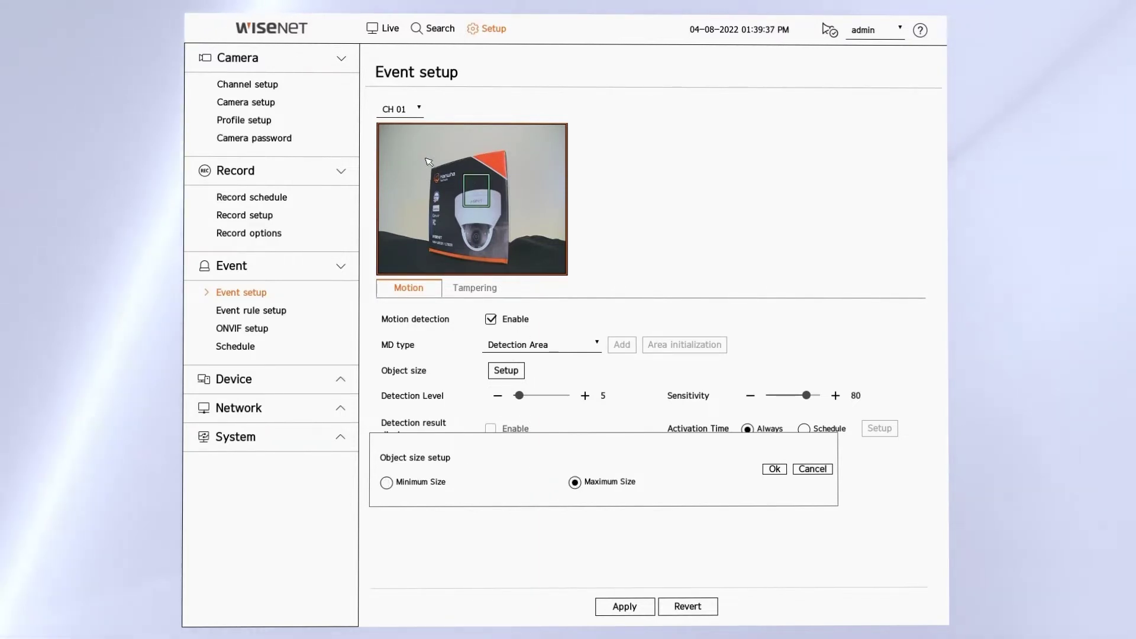
pyautogui.moveTo(425, 158); pyautogui.dragTo(542, 247)
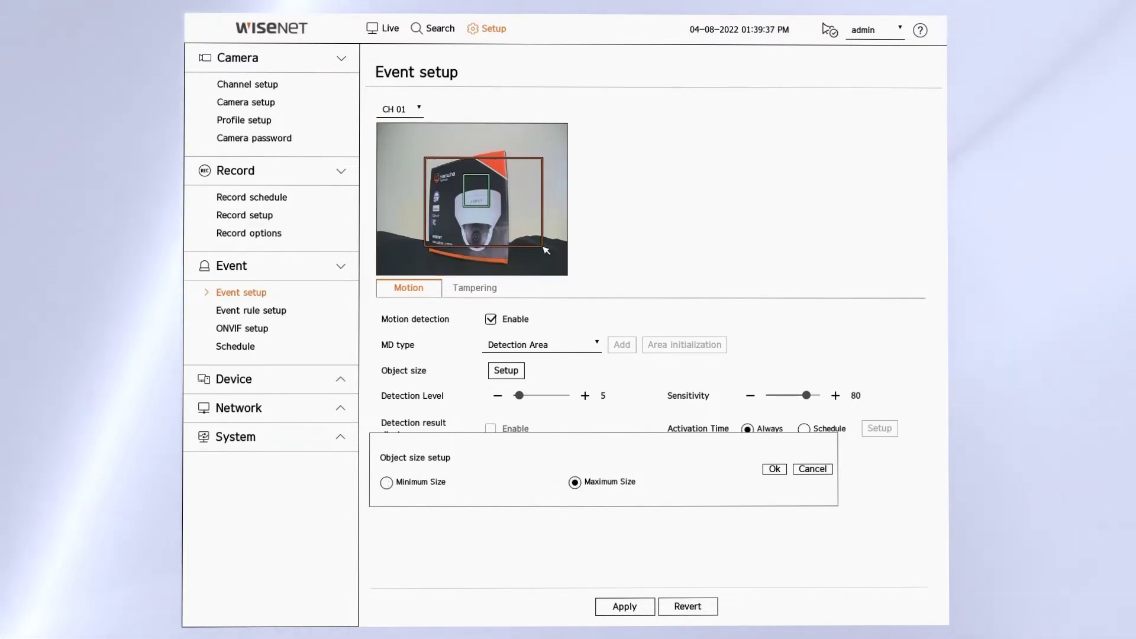
pyautogui.click(774, 469)
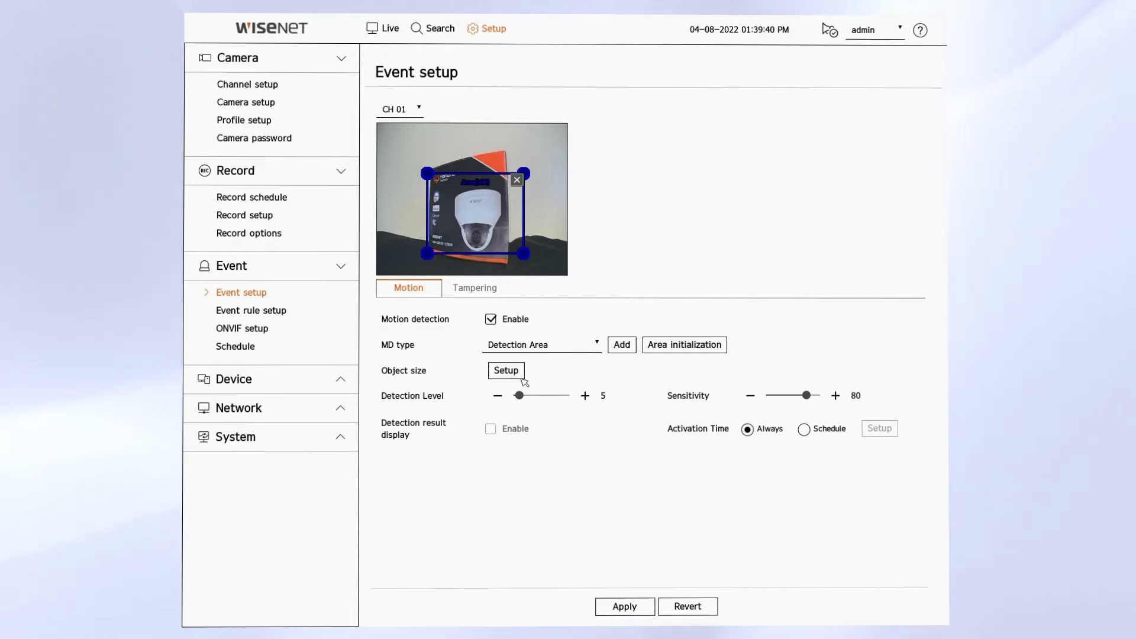
# Reset CH 01's motion detection area to the full camera frame
pyautogui.click(622, 344)
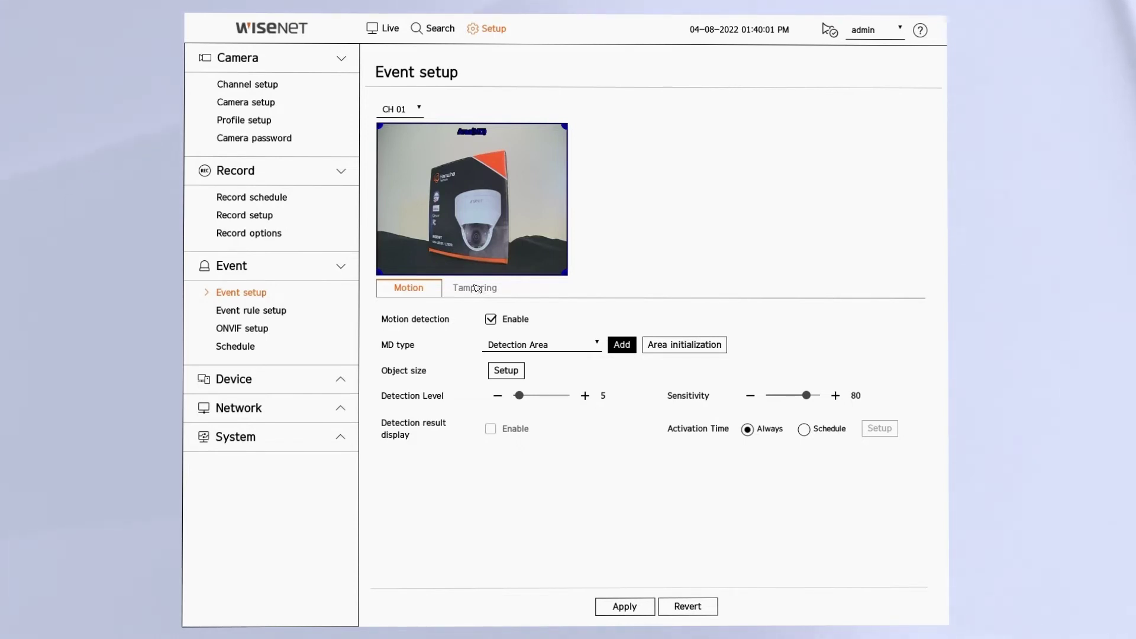
# Switch to the Tampering tab for CH 01
pyautogui.click(476, 289)
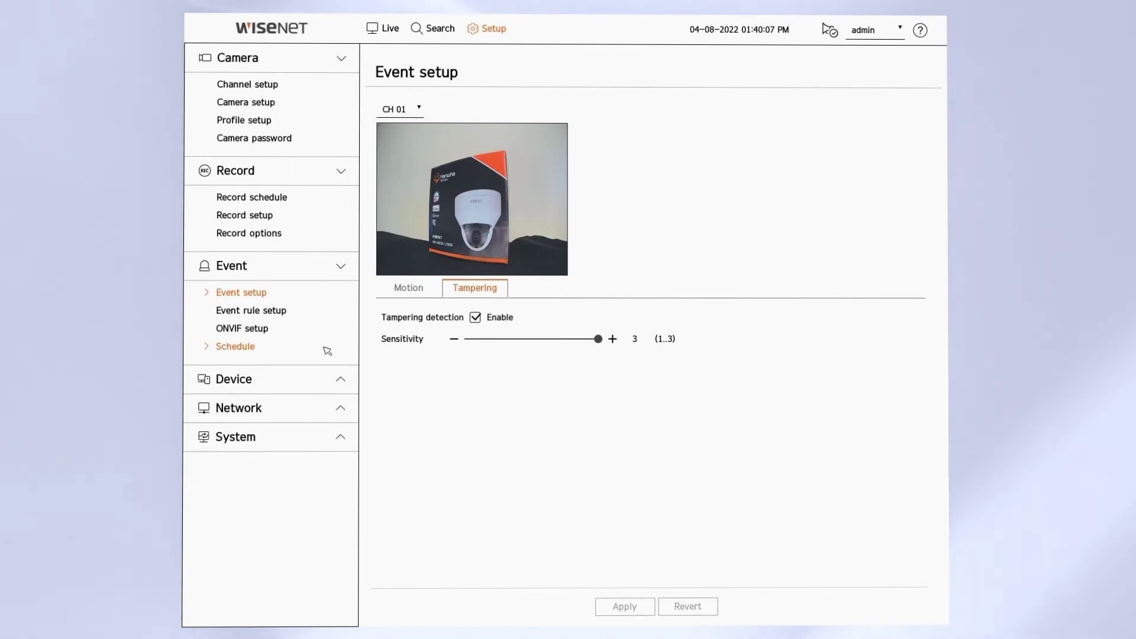
# Open the Motion event rule for editing, keeping its name and reviewing the trigger types
pyautogui.click(314, 312)
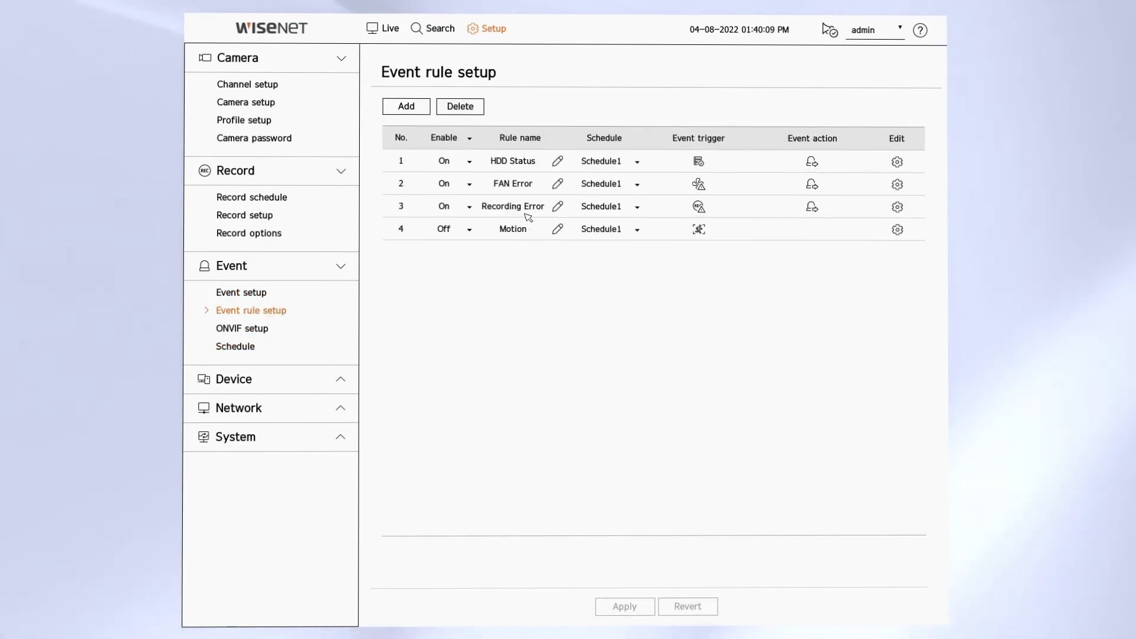
pyautogui.click(702, 231)
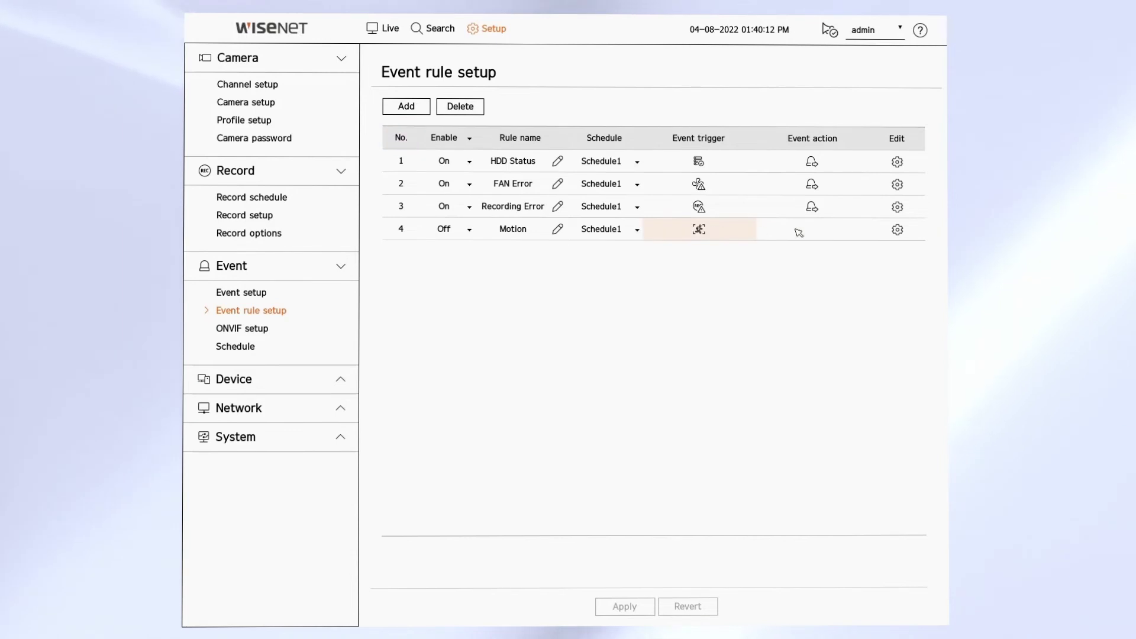
pyautogui.click(897, 230)
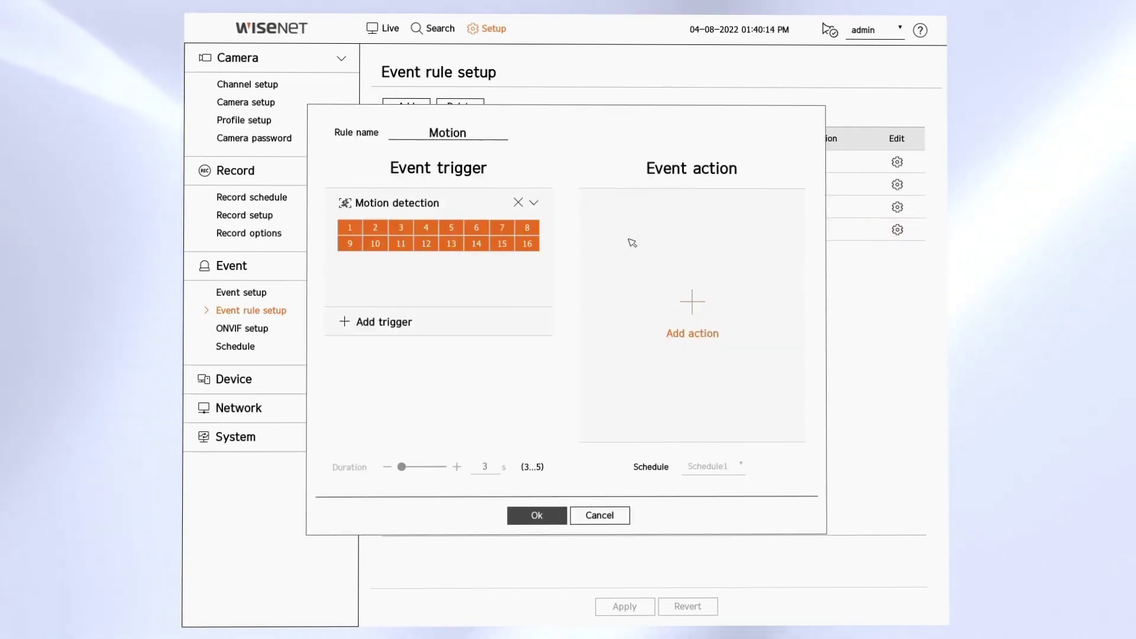
pyautogui.click(458, 133)
pyautogui.click(599, 417)
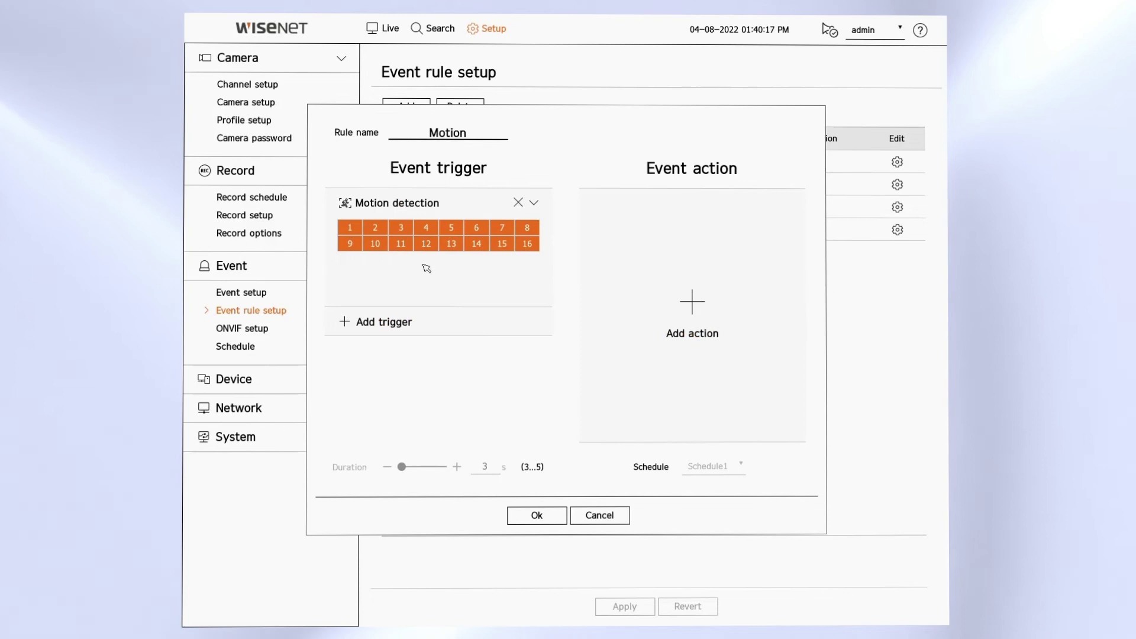
pyautogui.click(385, 322)
pyautogui.scroll(-2, 383, 263)
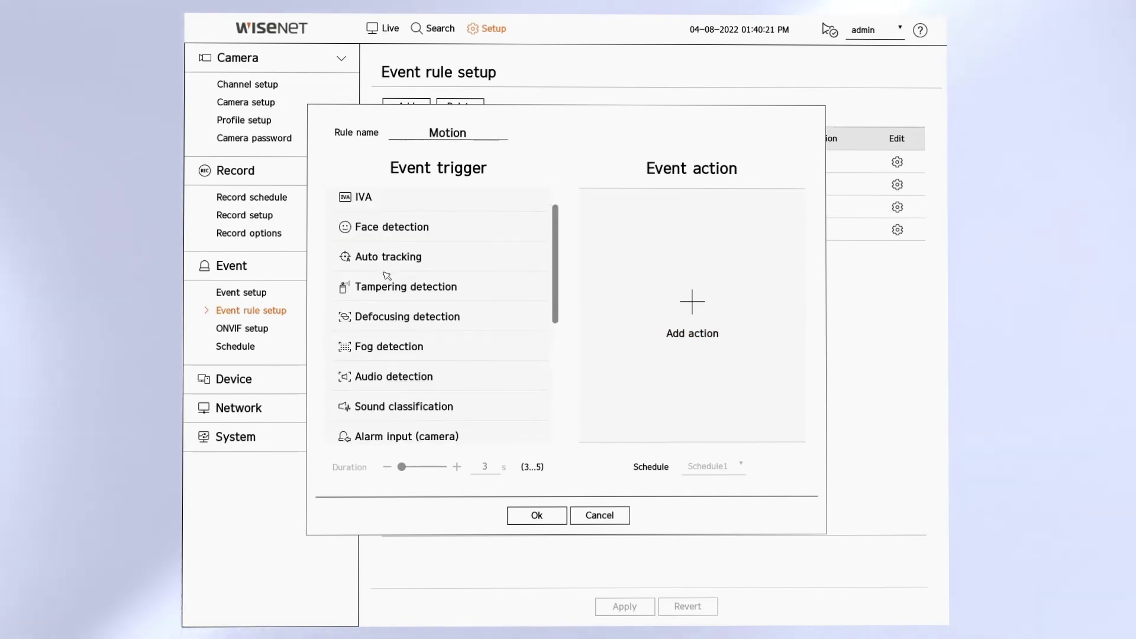
pyautogui.scroll(-5, 391, 283)
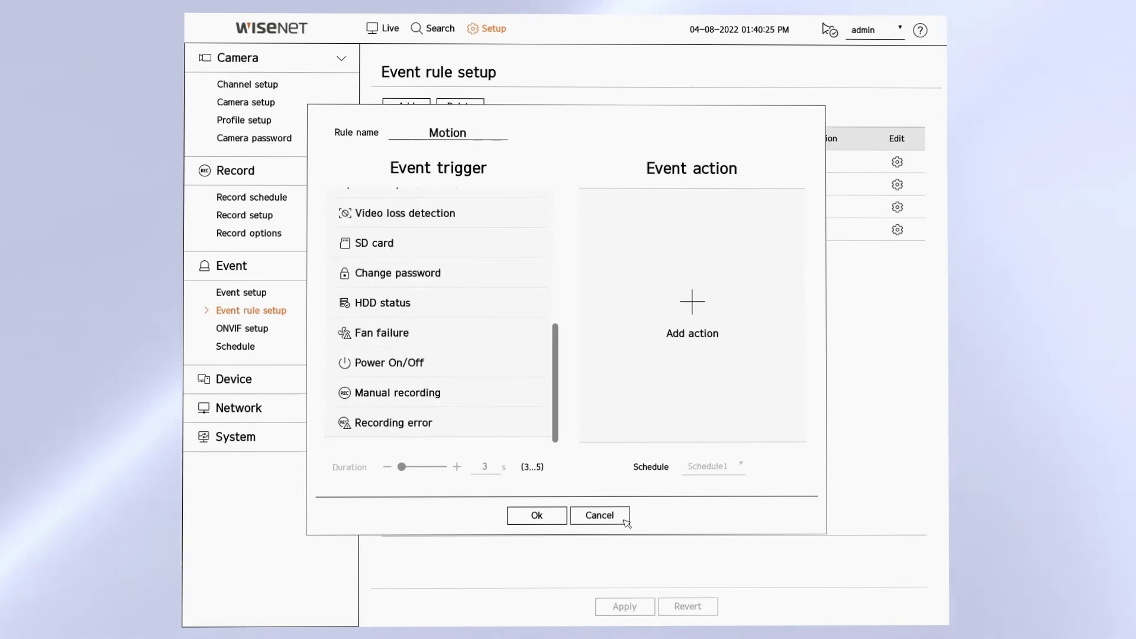
pyautogui.click(755, 284)
# Try mobile push and Monitor actions, discard the edits, and set the Motion rule On
pyautogui.click(692, 302)
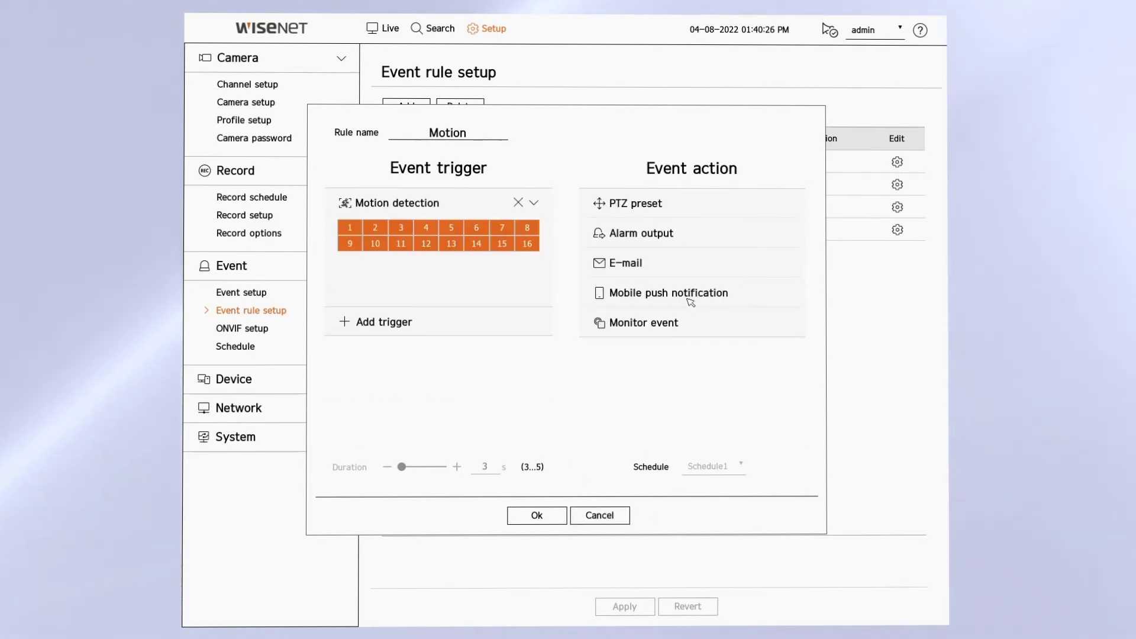
pyautogui.click(655, 294)
pyautogui.click(787, 203)
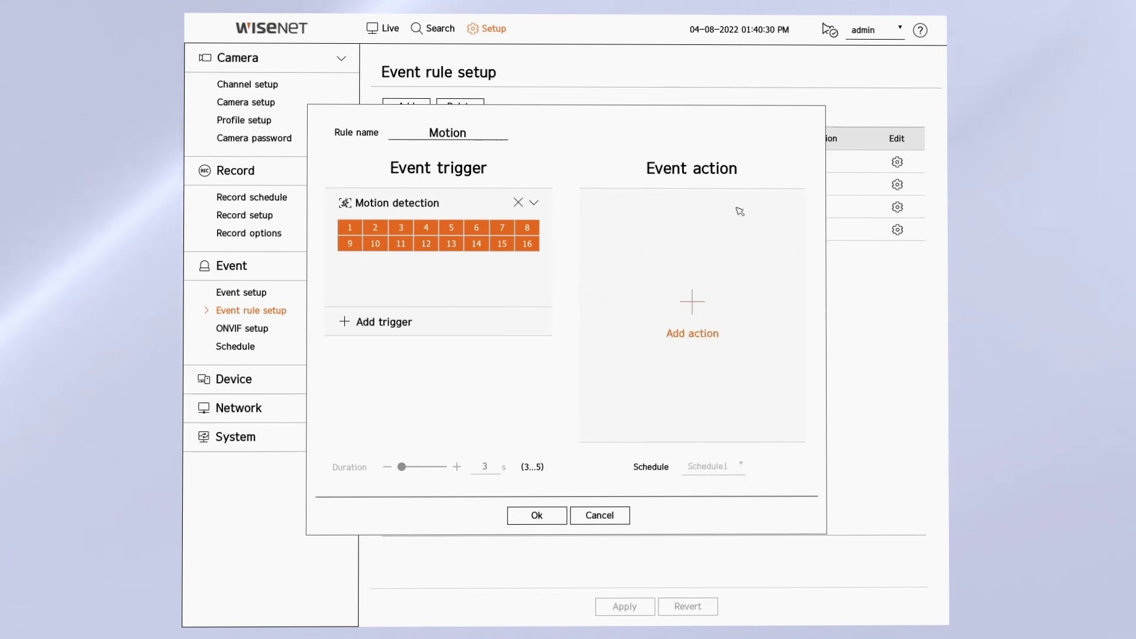
pyautogui.click(694, 283)
pyautogui.click(651, 323)
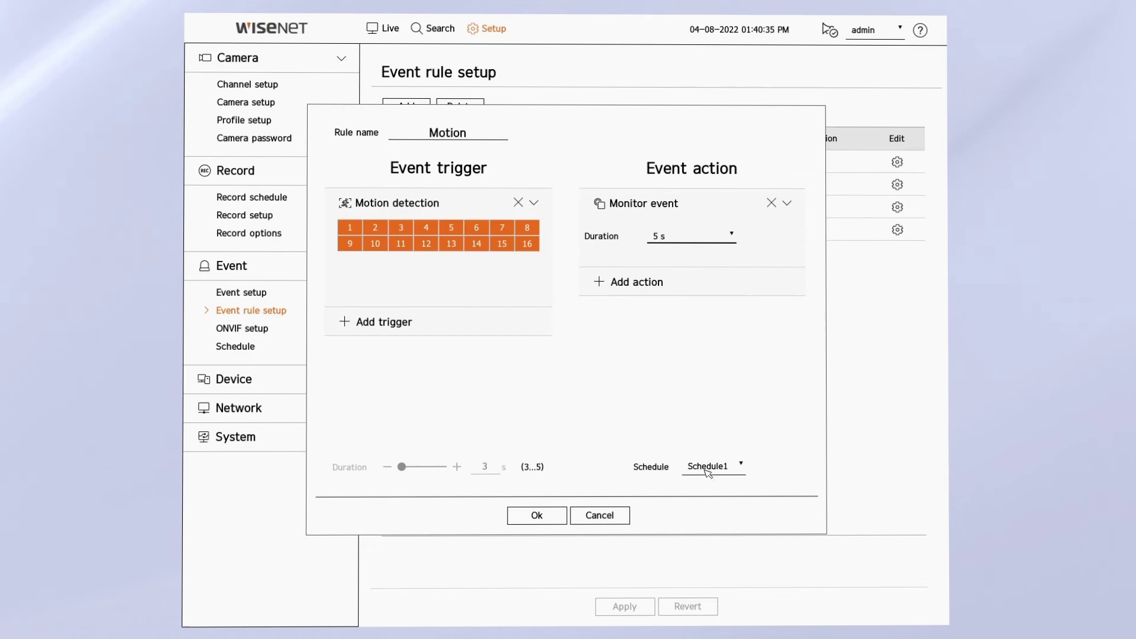
pyautogui.click(607, 515)
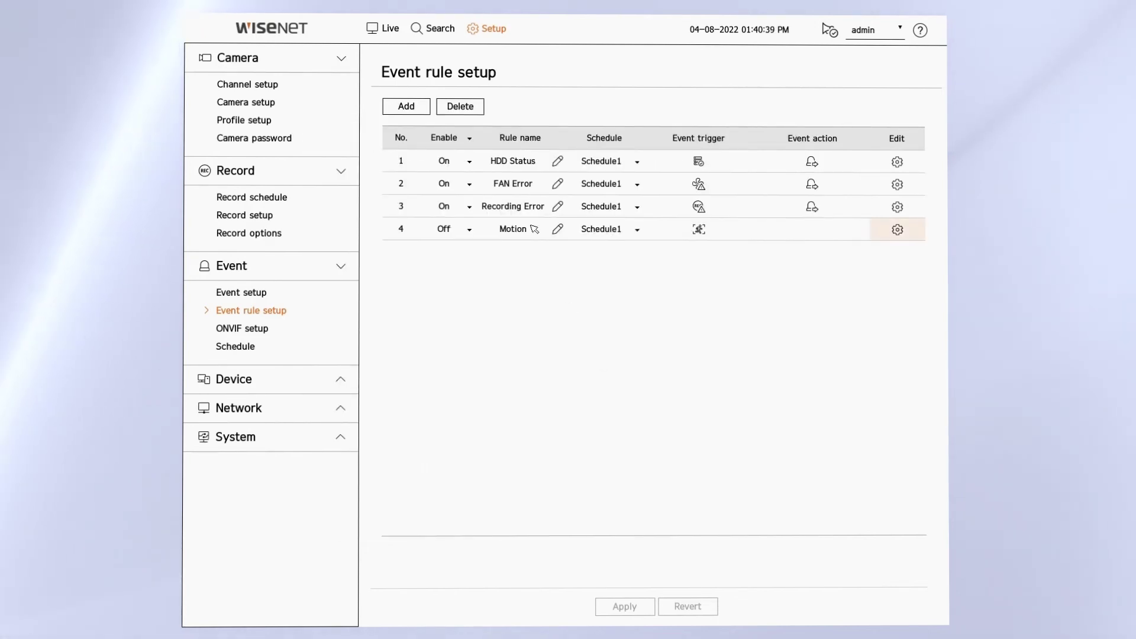
pyautogui.click(470, 230)
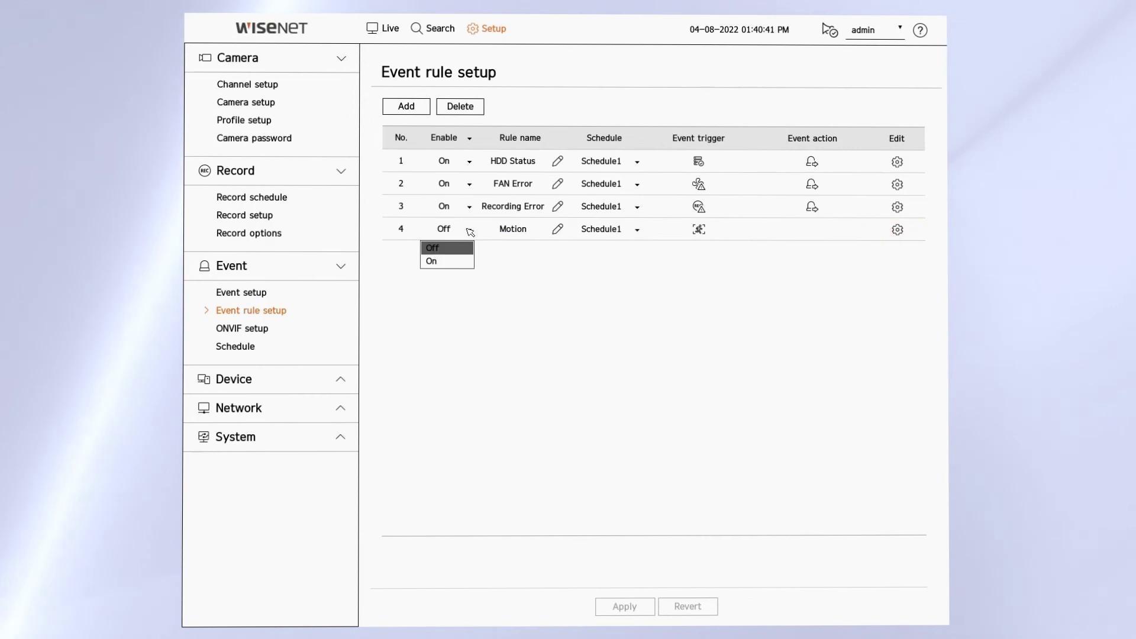
pyautogui.click(461, 262)
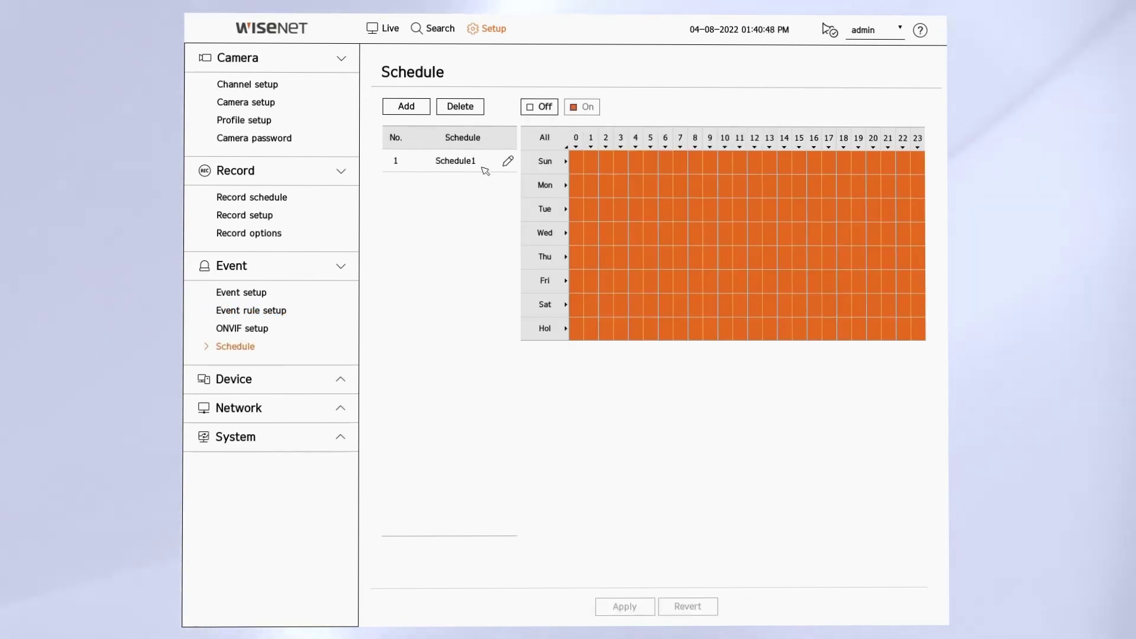
# Add Schedule2 with its default name and clear Wednesday–Saturday, hours 3 to 10
pyautogui.click(407, 107)
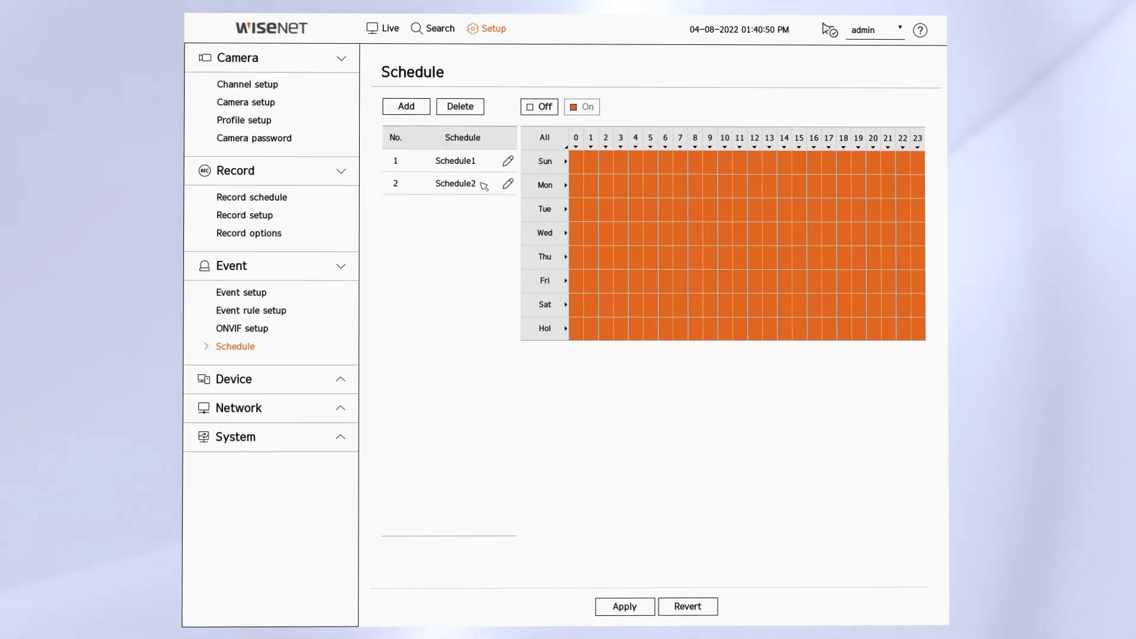
pyautogui.click(508, 184)
pyautogui.click(600, 417)
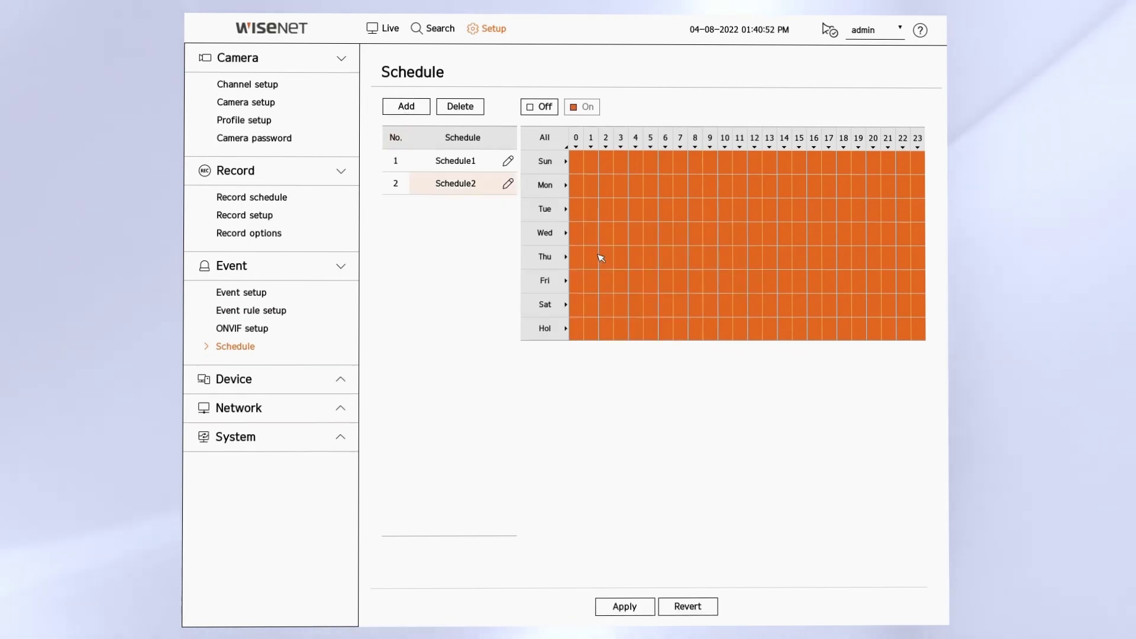
pyautogui.moveTo(621, 234); pyautogui.dragTo(730, 306)
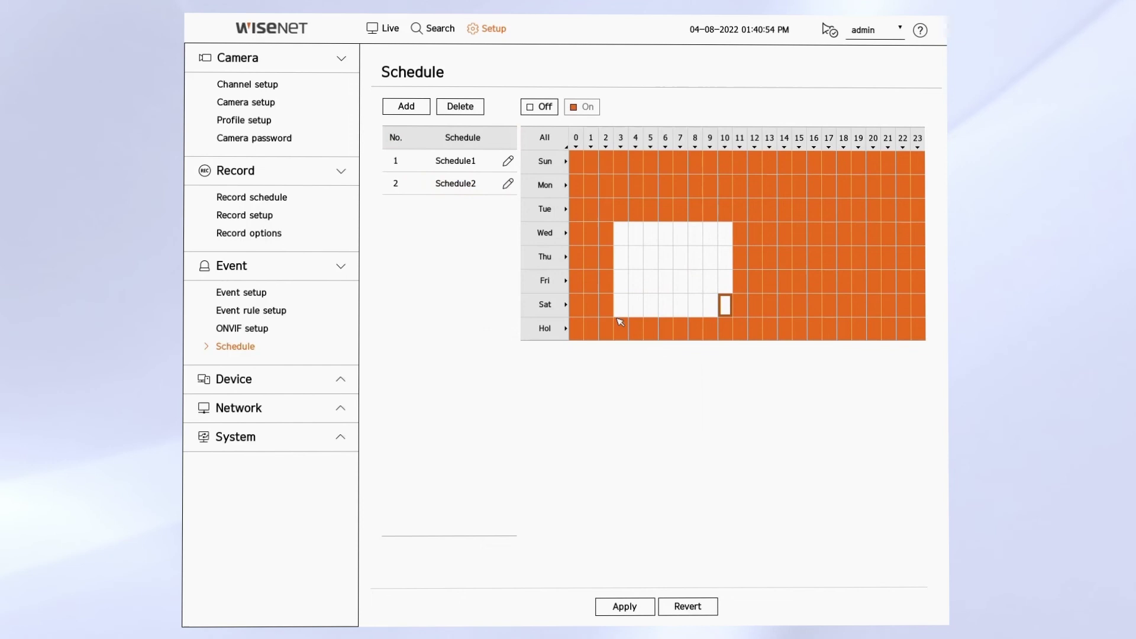